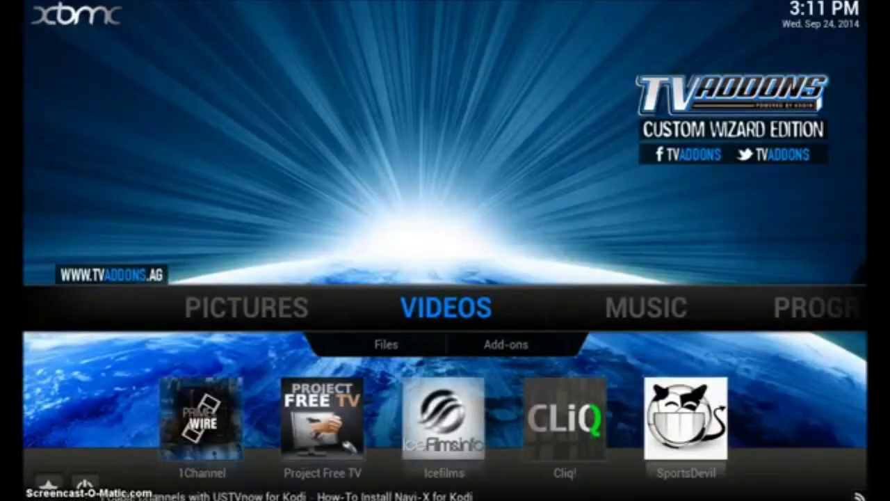
Move from the VIDEOS heading down into its Add-ons submenu.
{"action": "key", "text": "Down"}
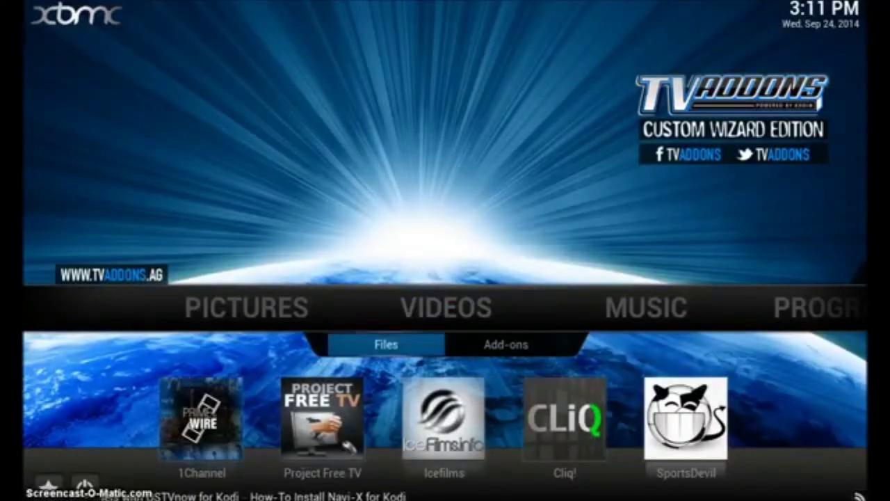
{"action": "key", "text": "Right"}
Open the video add-ons list, find SportsDevil and open its add-on settings.
{"action": "key", "text": "Return"}
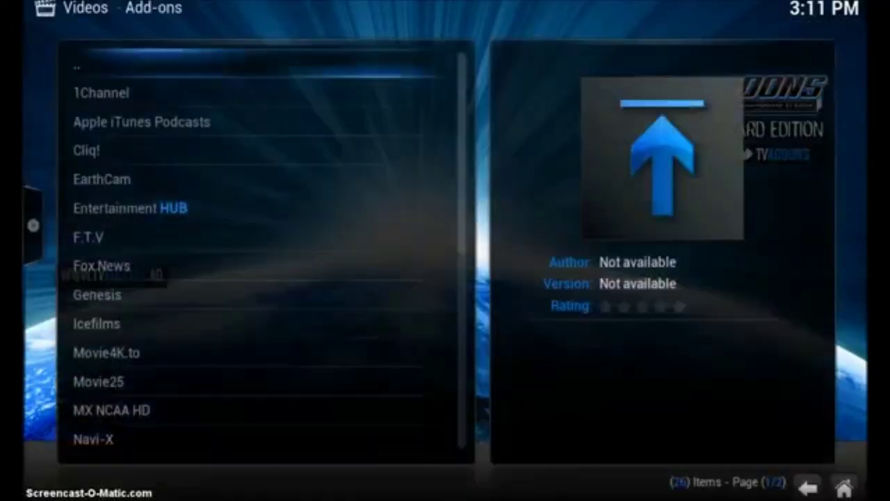
{"action": "key", "text": "n"}
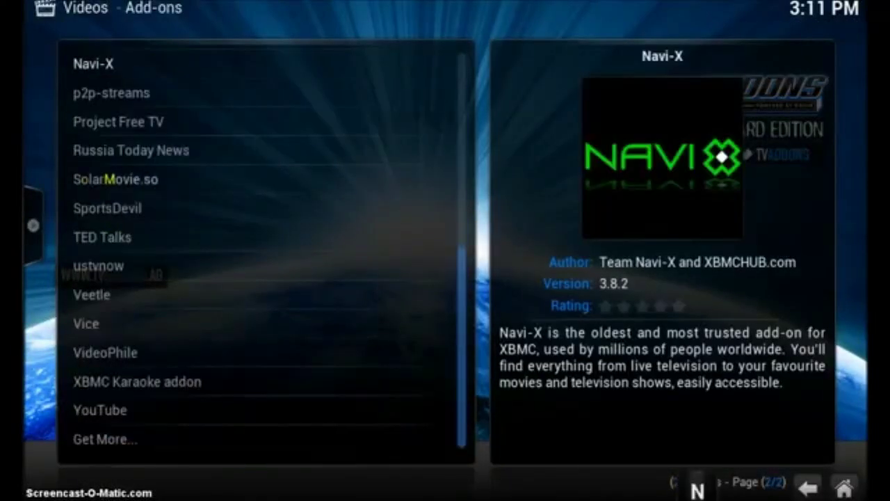
{"action": "key", "text": "Down"}
{"action": "key", "text": "Down"}
{"action": "key", "text": "Down"}
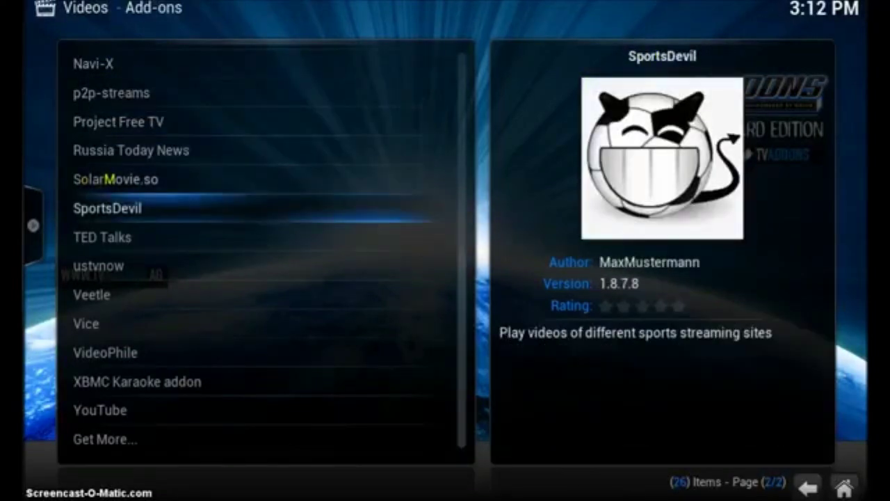
{"action": "key", "text": "c"}
{"action": "key", "text": "Down"}
{"action": "key", "text": "Down"}
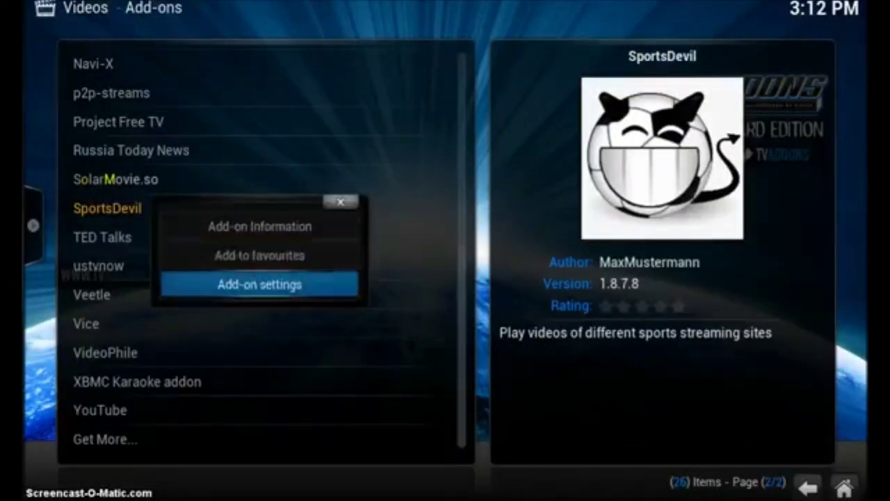
{"action": "key", "text": "Return"}
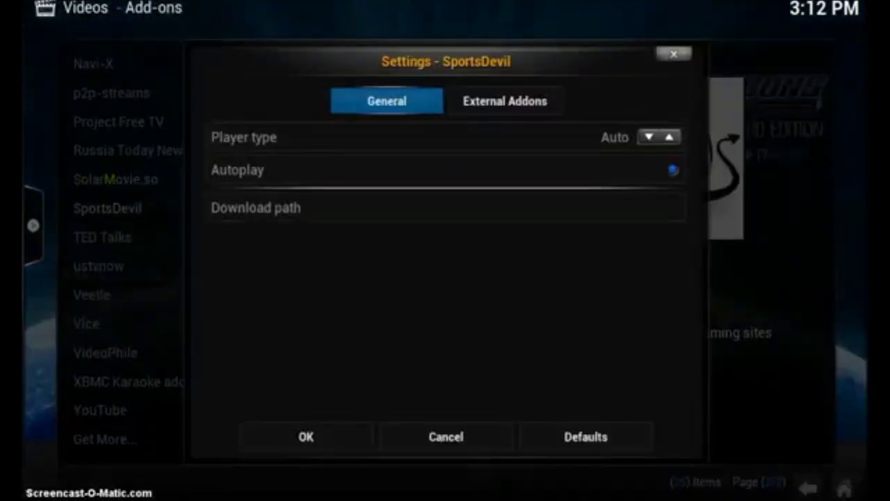
Review Player type, Autoplay and Download path, check External Addons, then confirm the settings.
{"action": "key", "text": "Down"}
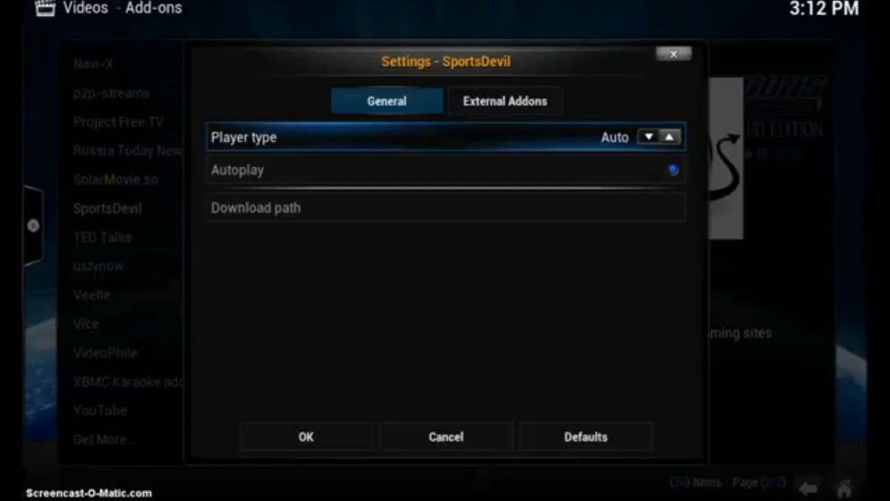
{"action": "key", "text": "Down"}
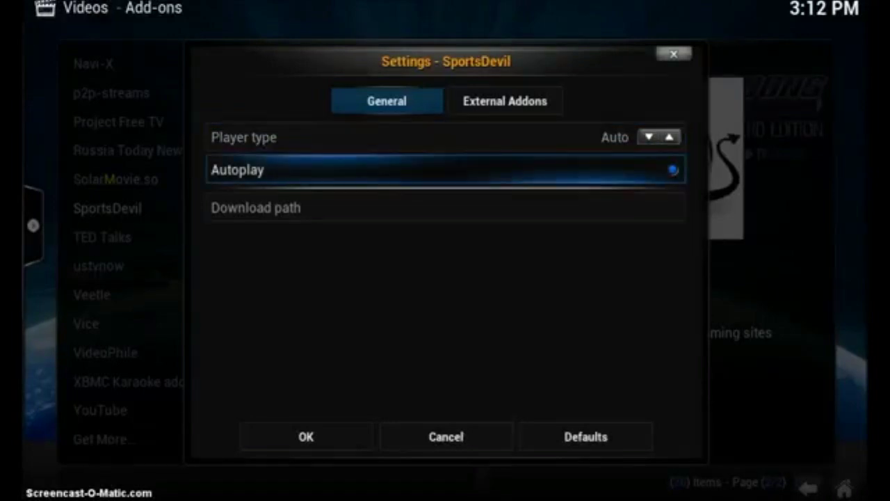
{"action": "key", "text": "Down"}
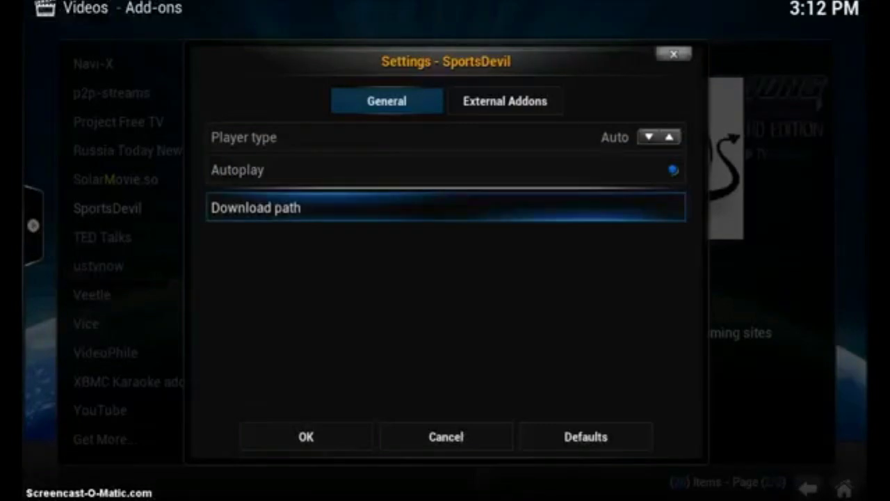
{"action": "key", "text": "Down"}
{"action": "key", "text": "Up"}
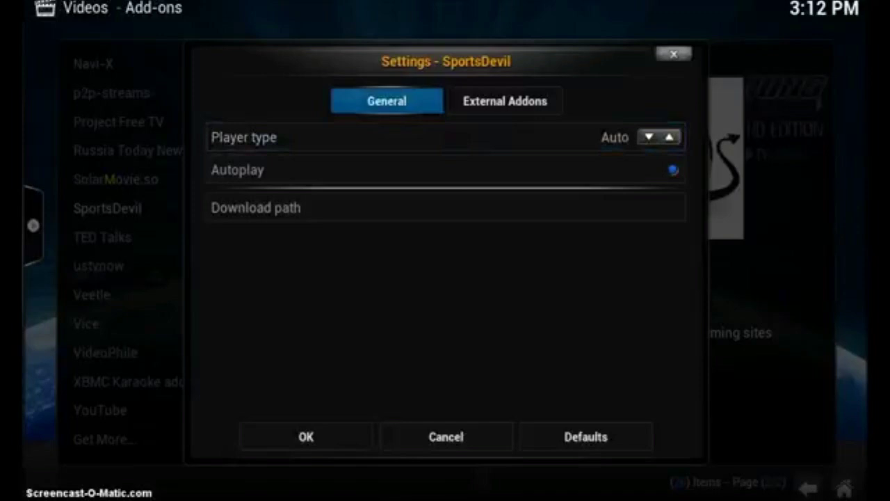
{"action": "key", "text": "Right"}
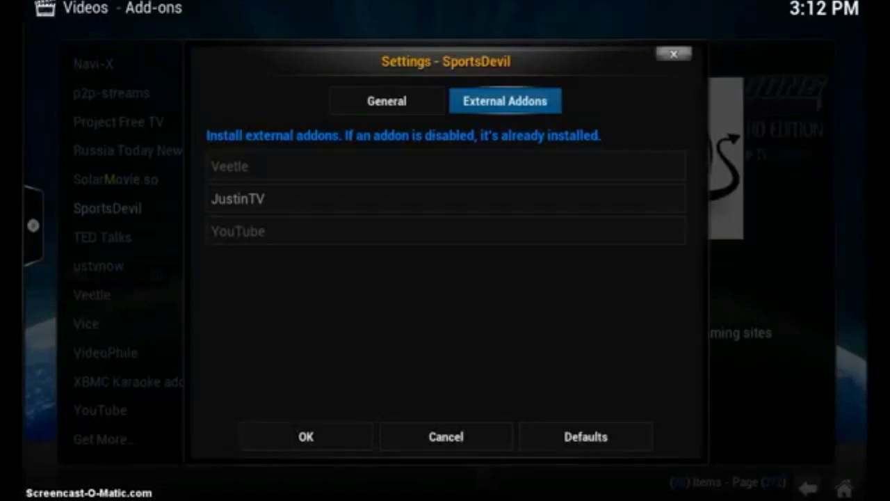
{"action": "key", "text": "Down"}
{"action": "key", "text": "Down"}
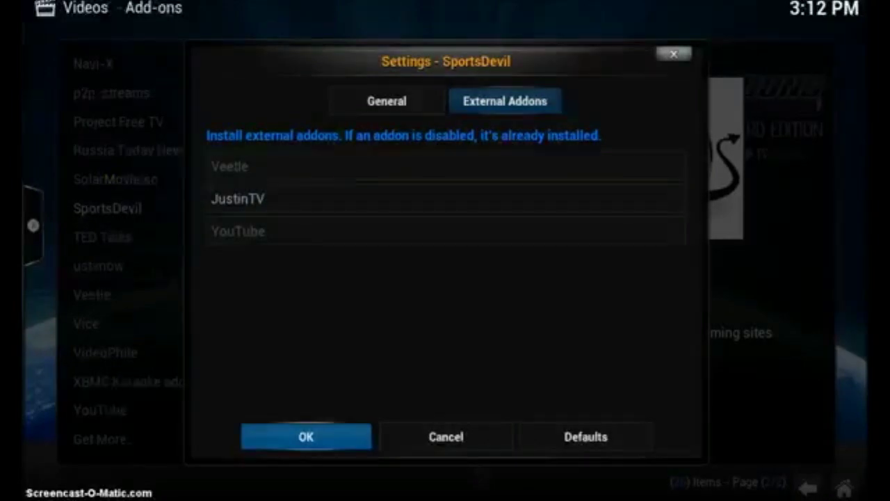
{"action": "key", "text": "Return"}
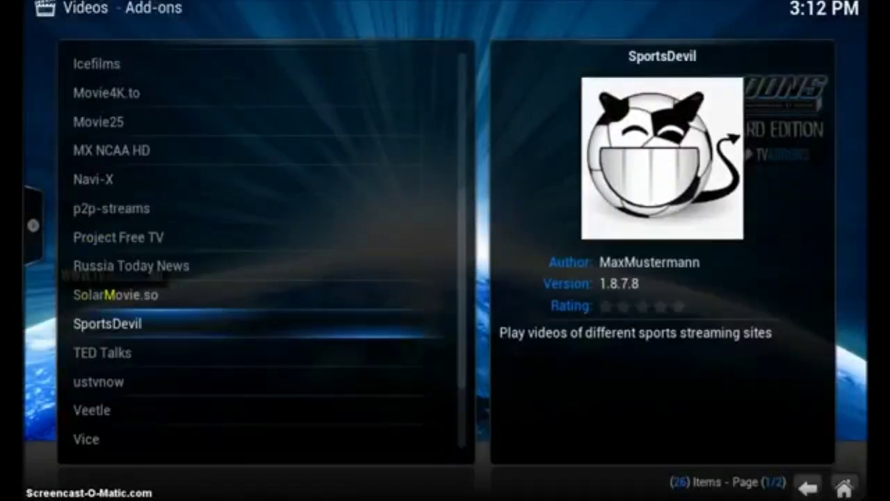
Launch SportsDevil and open Live Sports, listing sources like AtdheNet.tv, FirstRowSports.eu and WiZiWiG.tv.
{"action": "key", "text": "Return"}
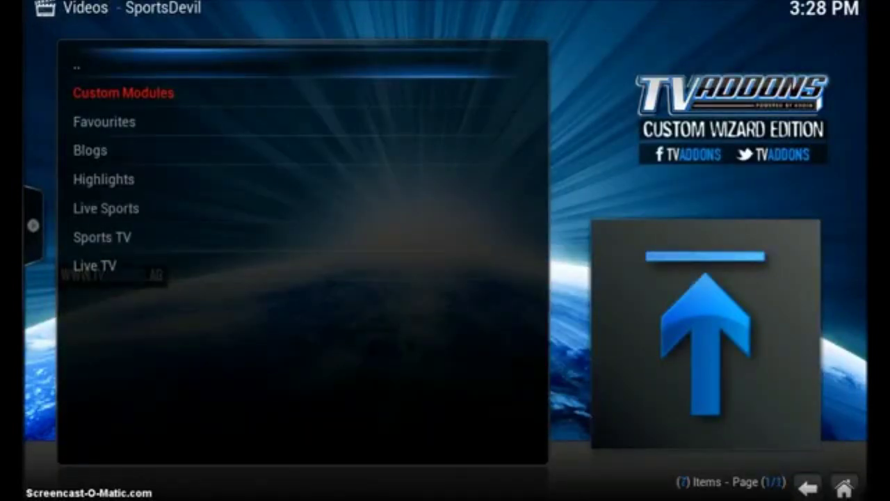
{"action": "key", "text": "Down"}
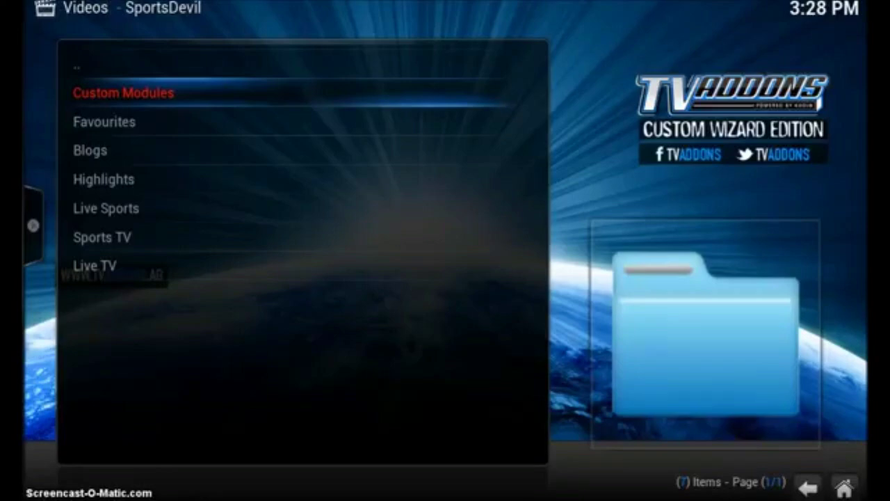
{"action": "key", "text": "Down"}
{"action": "key", "text": "Down"}
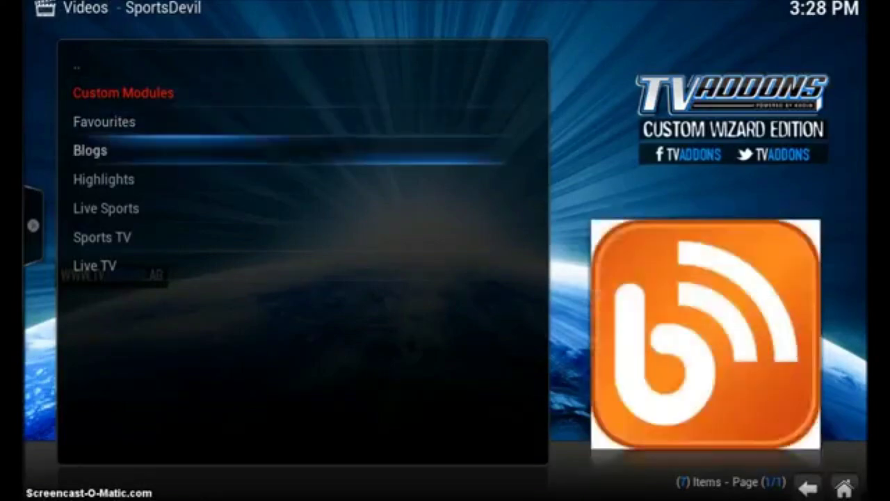
{"action": "key", "text": "Down"}
{"action": "key", "text": "Down"}
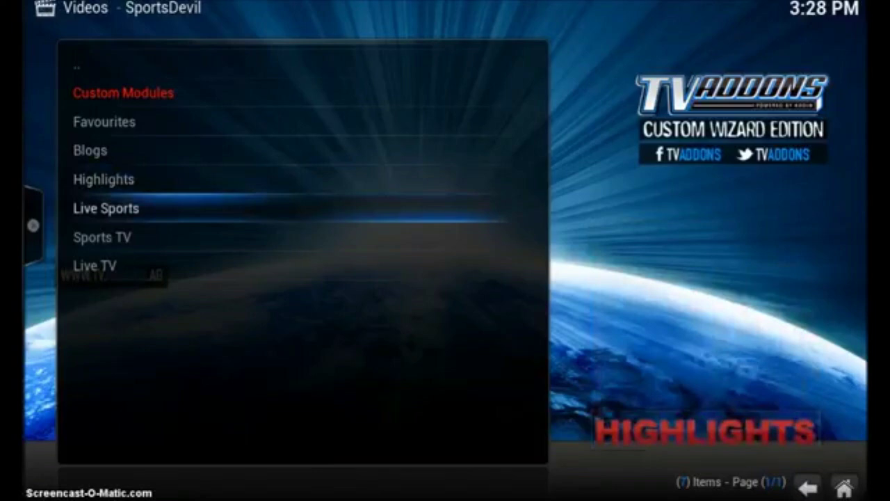
{"action": "key", "text": "Down"}
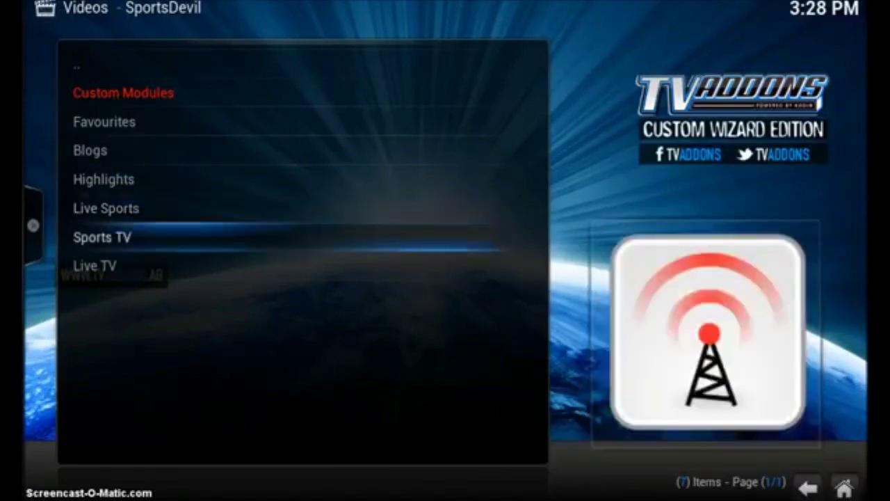
{"action": "key", "text": "Down"}
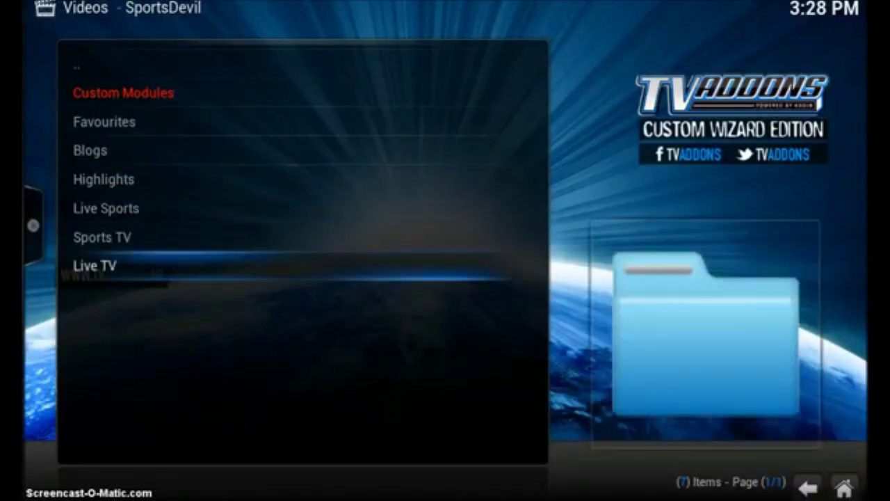
{"action": "key", "text": "Up"}
{"action": "key", "text": "Up"}
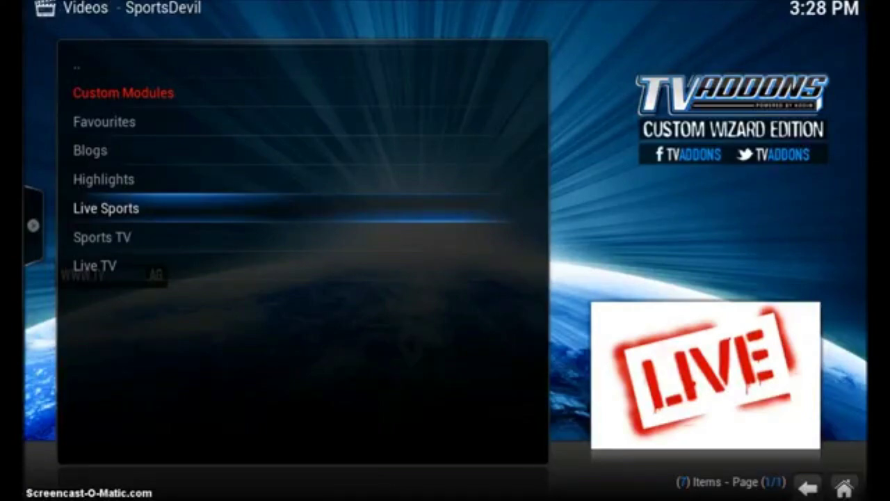
{"action": "key", "text": "Return"}
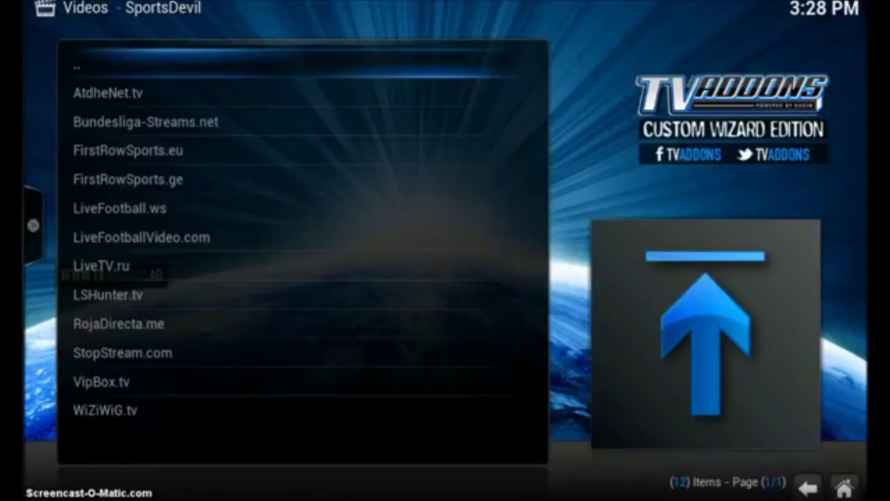
{"action": "key", "text": "Down"}
{"action": "key", "text": "Down"}
{"action": "key", "text": "Down"}
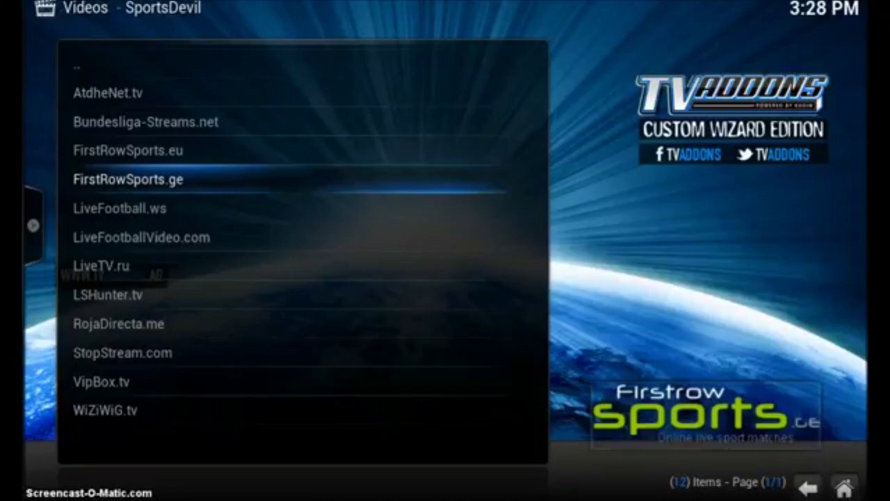
{"action": "key", "text": "Return"}
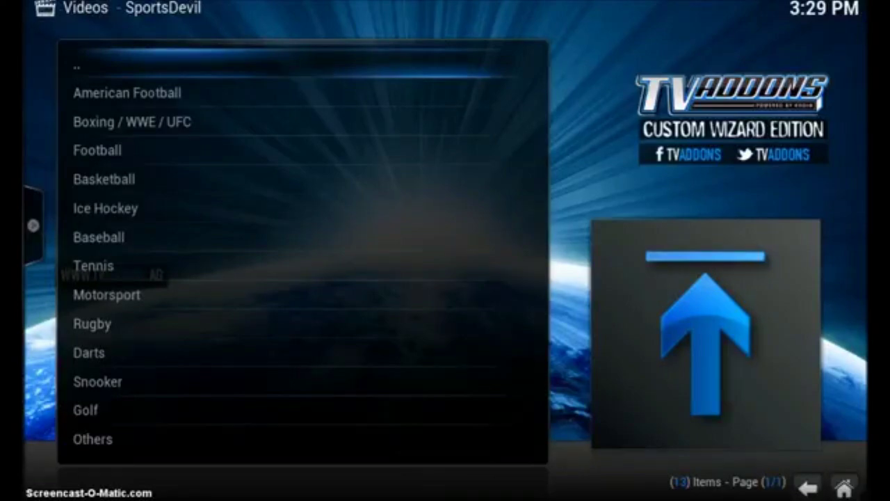
{"action": "key", "text": "Down"}
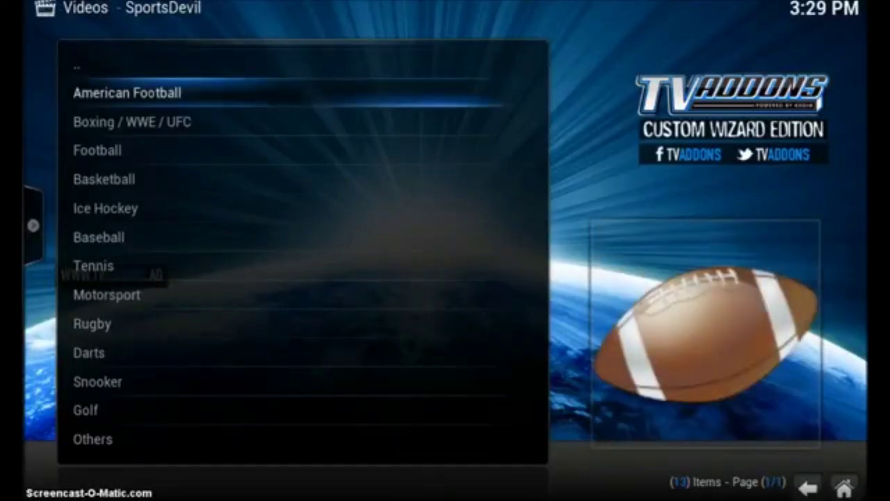
{"action": "key", "text": "Return"}
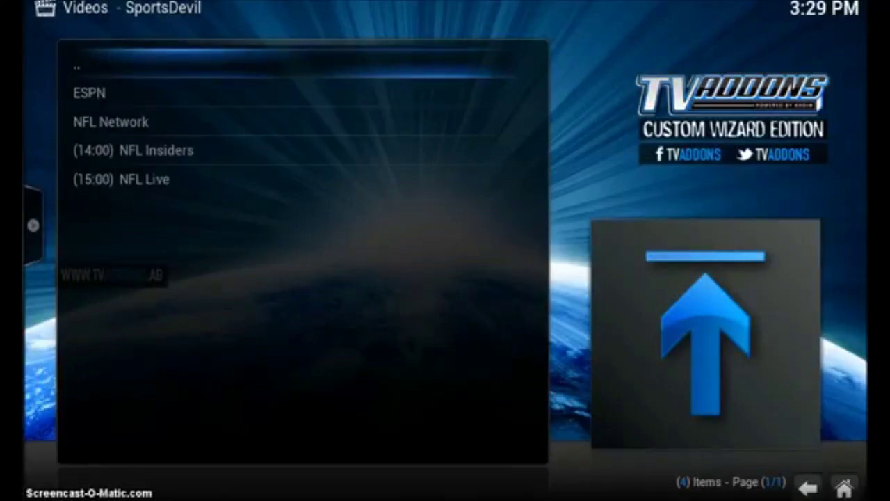
{"action": "key", "text": "Return"}
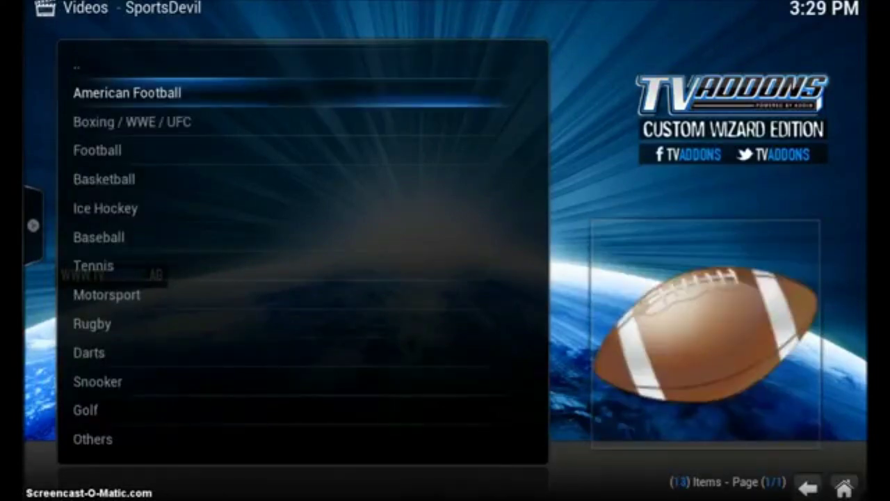
{"action": "key", "text": "Return"}
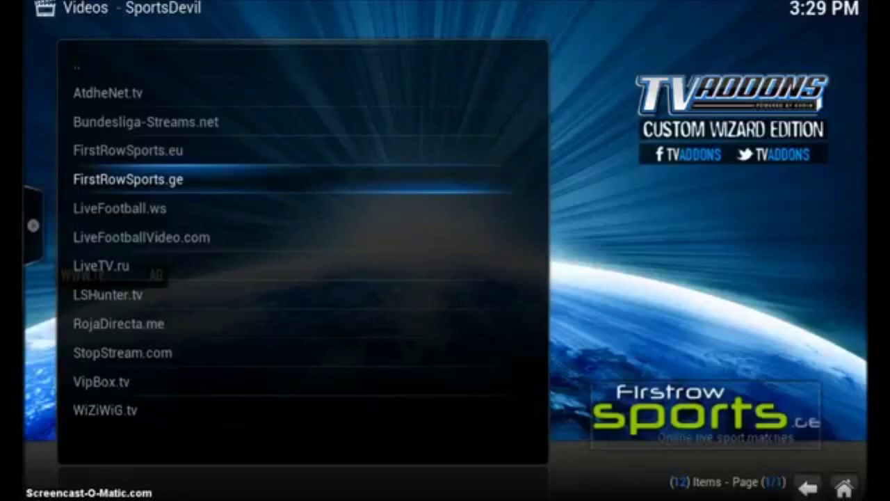
{"action": "key", "text": "Down"}
{"action": "key", "text": "Down"}
{"action": "key", "text": "Down"}
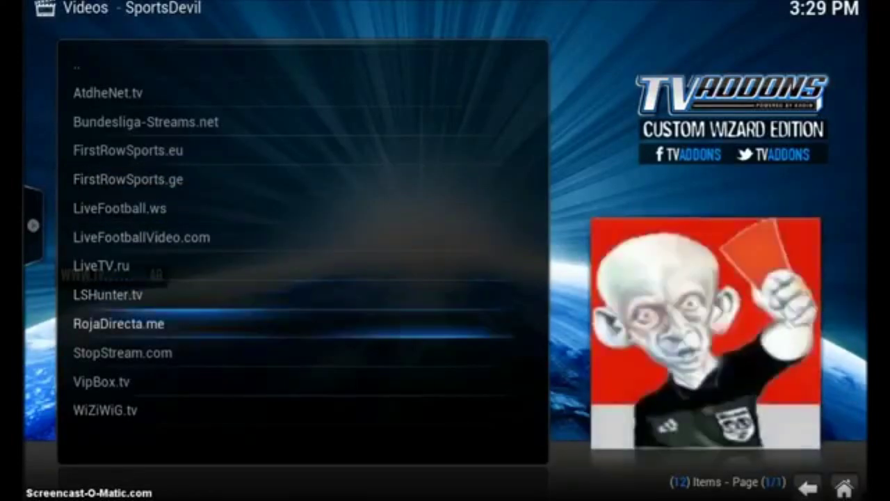
{"action": "key", "text": "Down"}
{"action": "key", "text": "Down"}
{"action": "key", "text": "Down"}
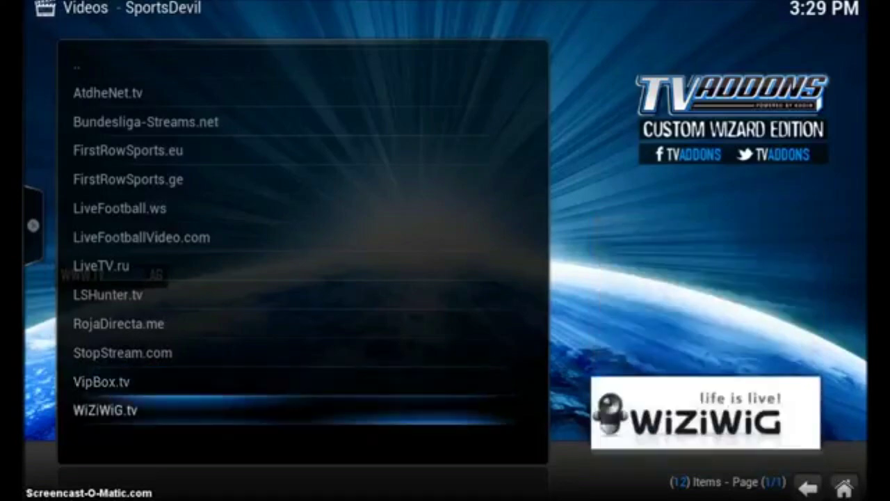
{"action": "key", "text": "Return"}
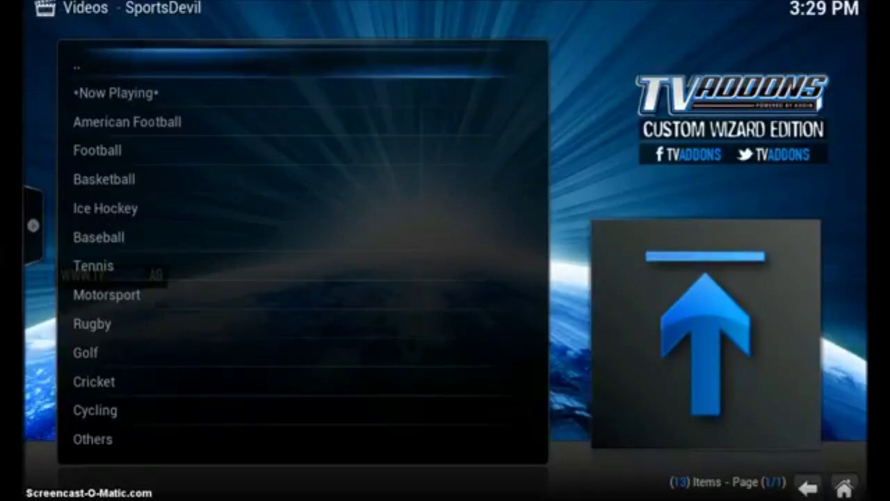
{"action": "key", "text": "Down"}
{"action": "key", "text": "Down"}
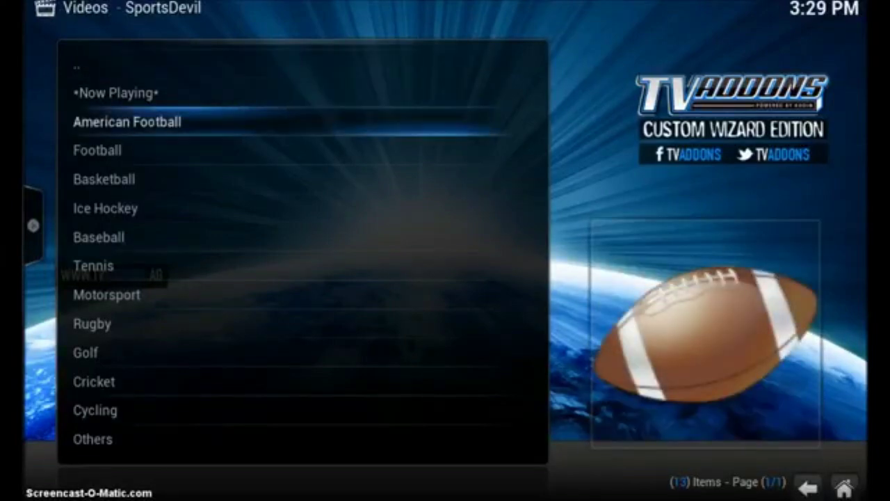
{"action": "key", "text": "Return"}
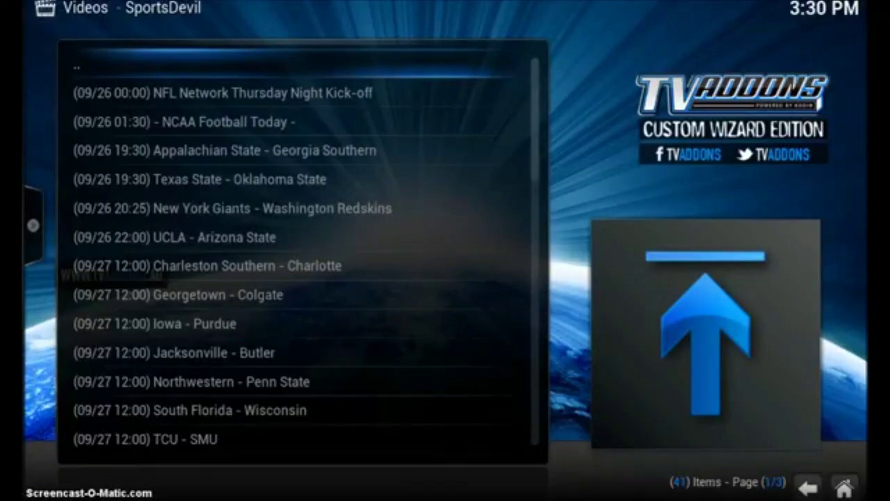
{"action": "key", "text": "Return"}
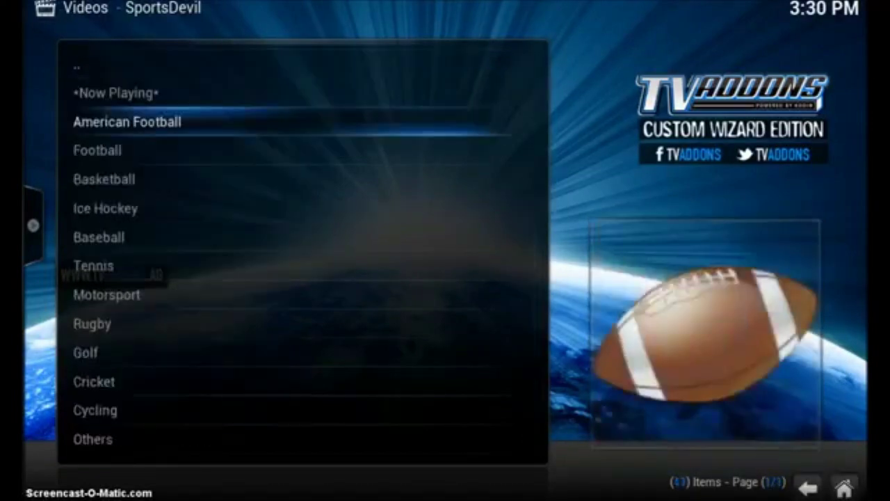
{"action": "key", "text": "Return"}
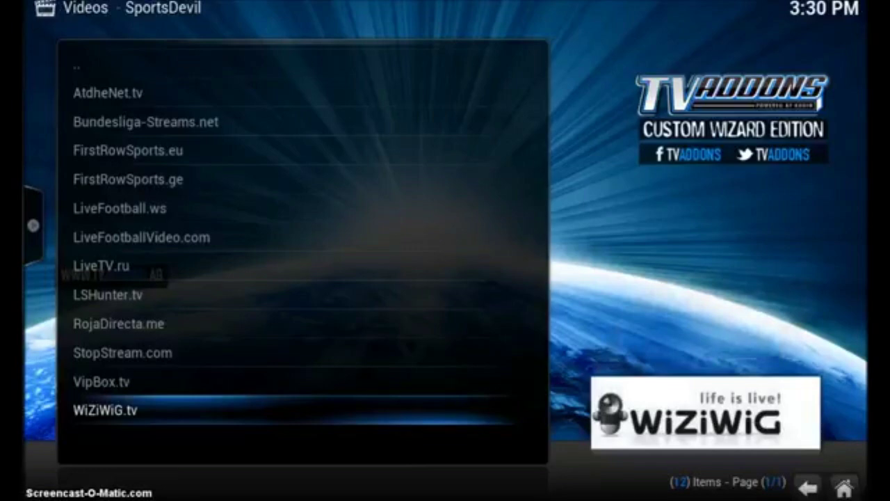
{"action": "key", "text": "BackSpace"}
{"action": "key", "text": "BackSpace"}
Back out of SportsDevil to the 26-item Videos Add-ons list.
{"action": "key", "text": "BackSpace"}
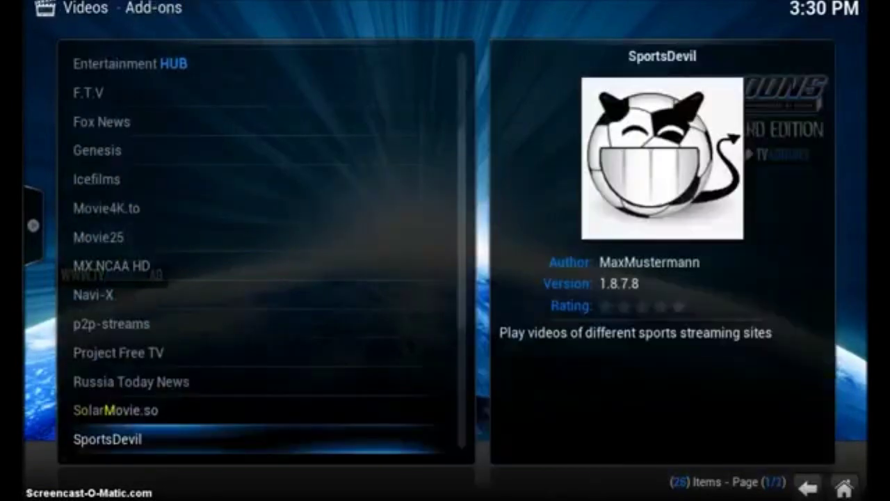
{"action": "key", "text": "BackSpace"}
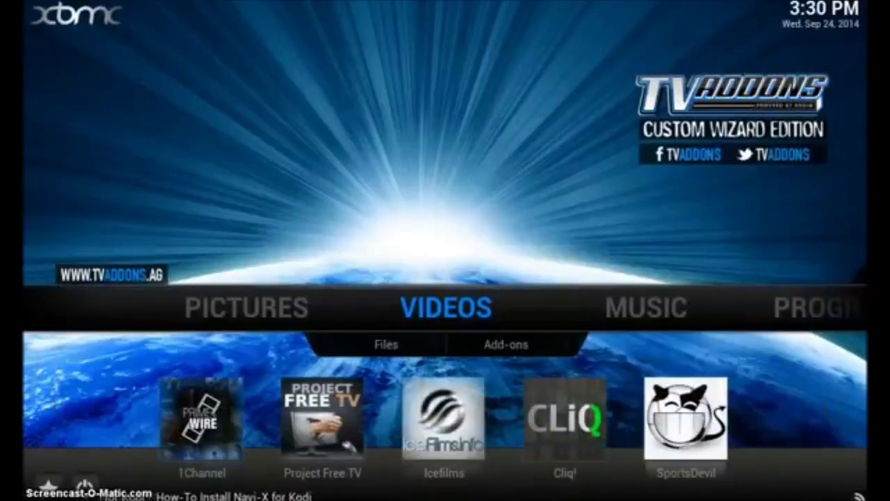